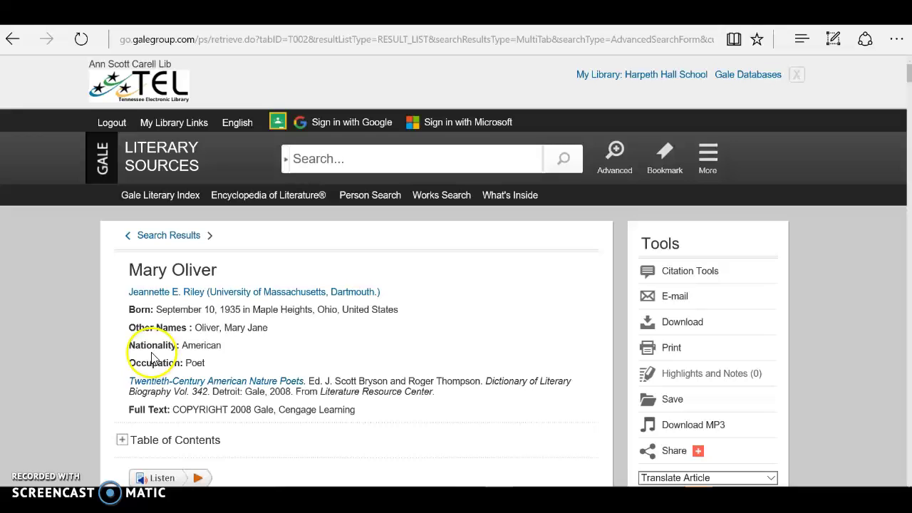
Examine the Mary Oliver article's source details and each part of its MLA source citation at the end of the page.
left_click_drag(131, 372, 463, 400)
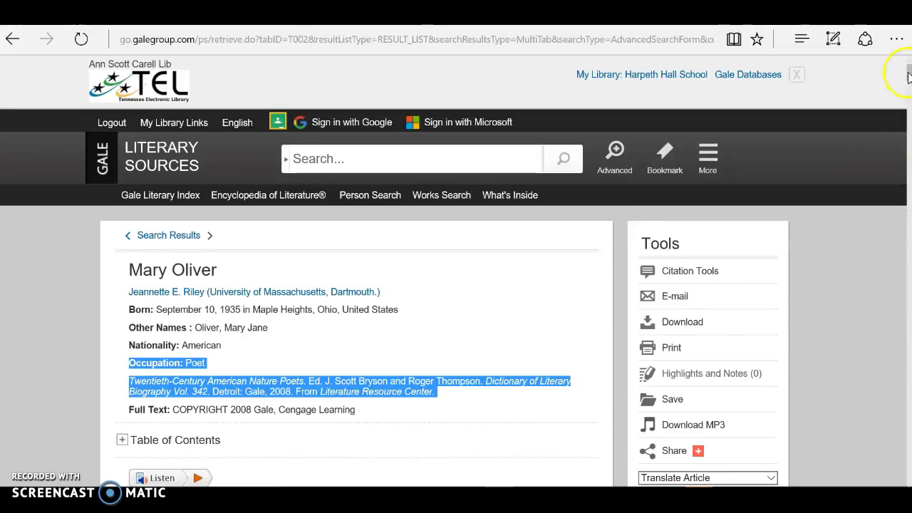
left_click_drag(907, 77, 908, 471)
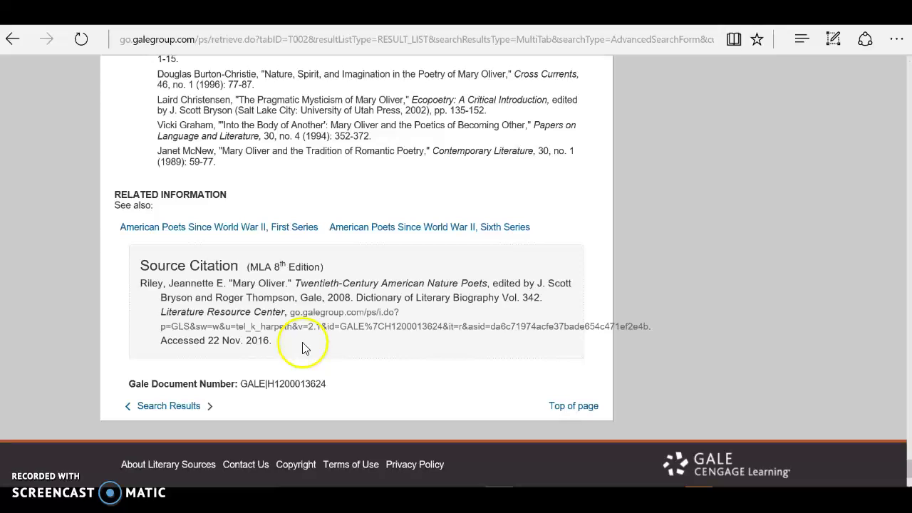
left_click_drag(295, 350, 130, 288)
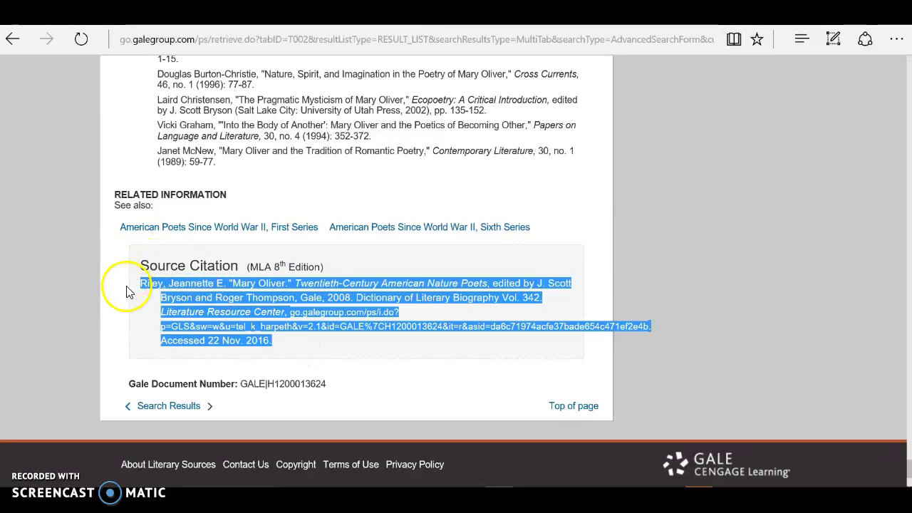
left_click(372, 359)
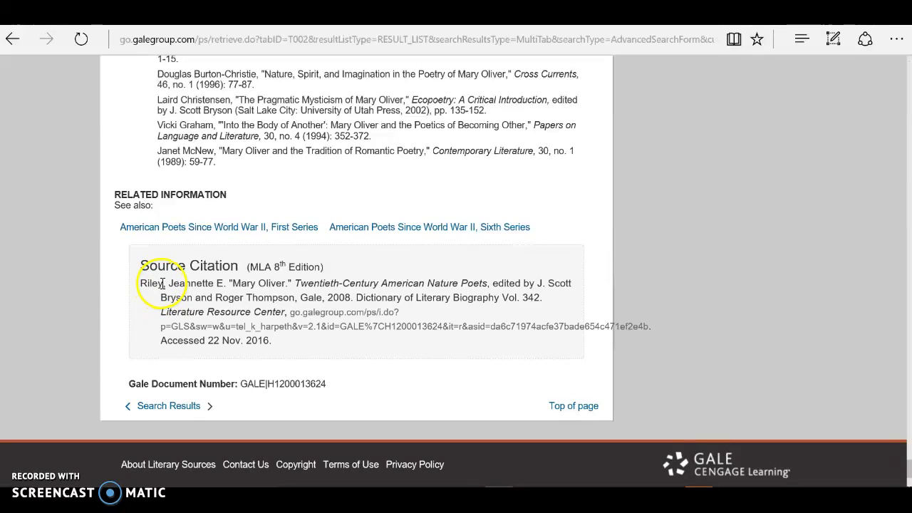
left_click_drag(140, 285, 295, 284)
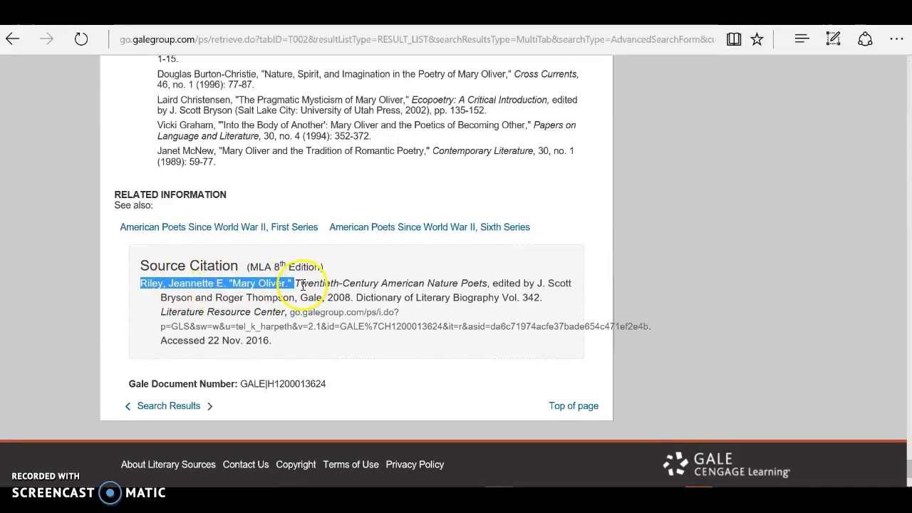
left_click_drag(295, 284, 283, 298)
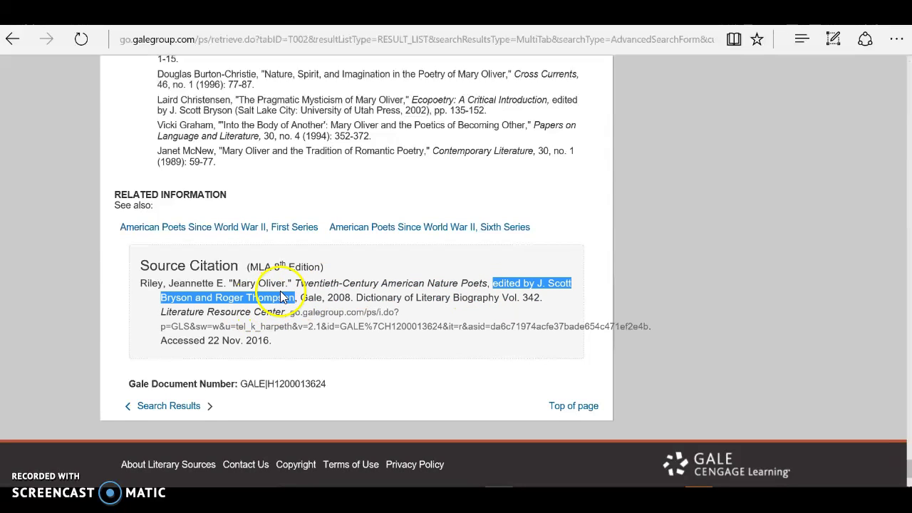
left_click(303, 298)
double_click(311, 297)
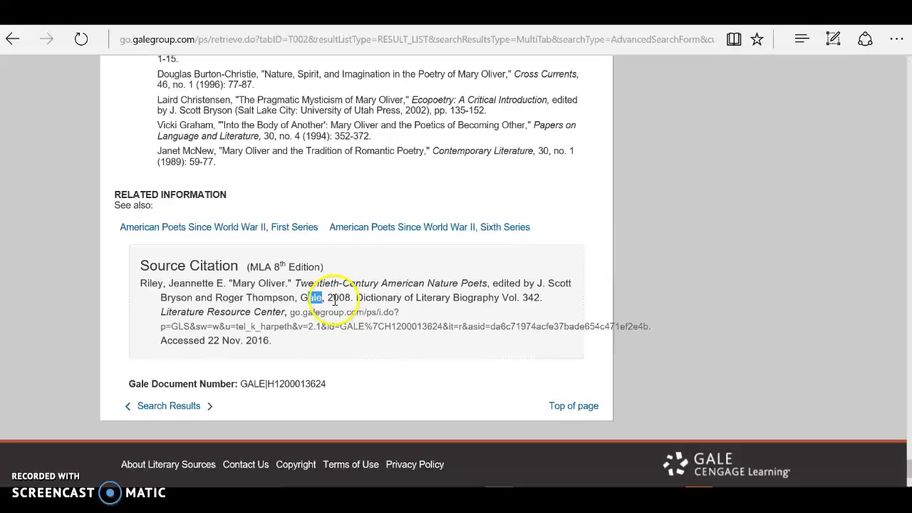
left_click_drag(358, 298, 537, 305)
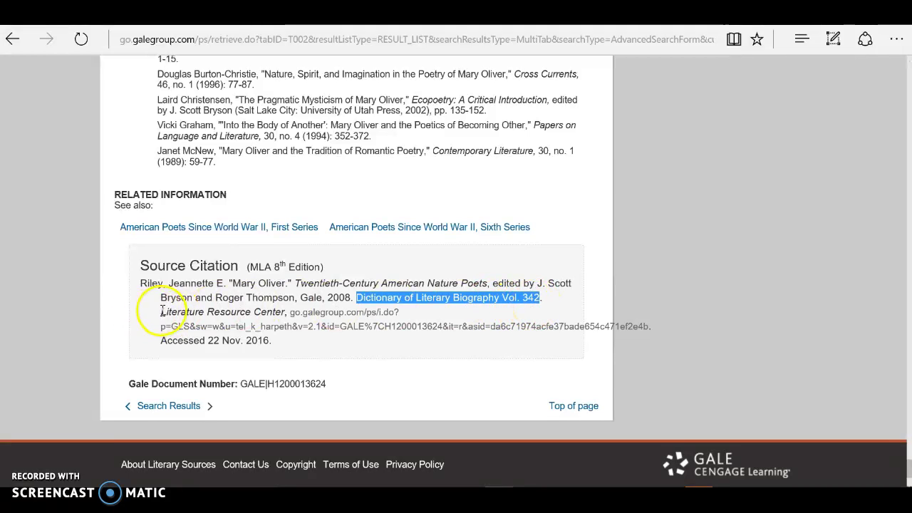
left_click_drag(162, 311, 267, 314)
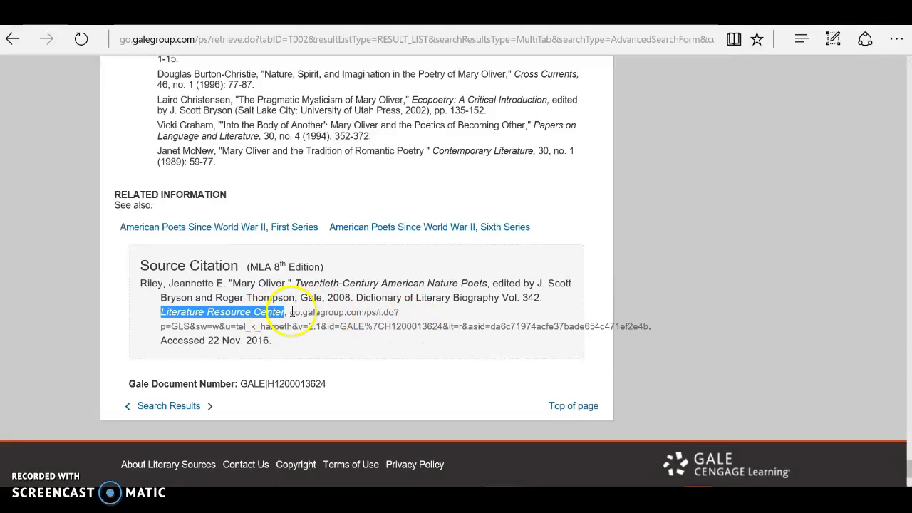
Copy the full article URL from the source citation and locate the Gale Document Number.
left_click_drag(290, 311, 648, 329)
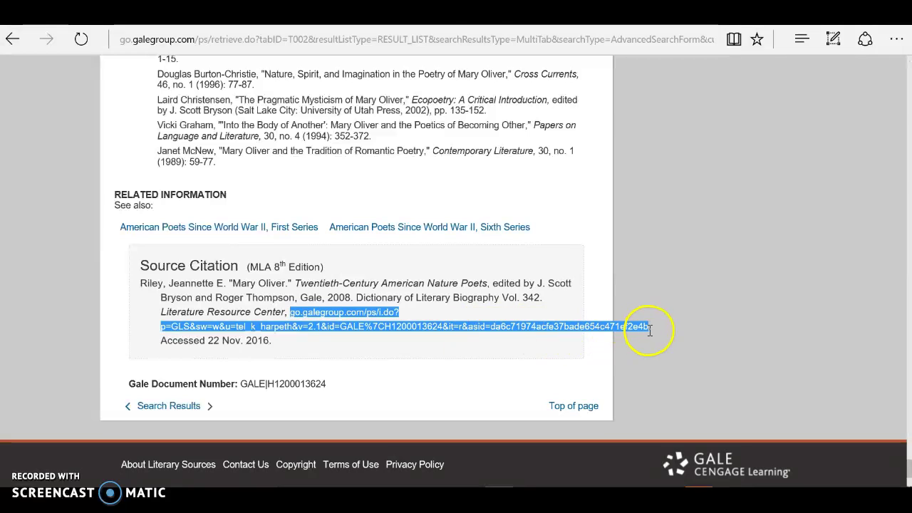
right_click(352, 313)
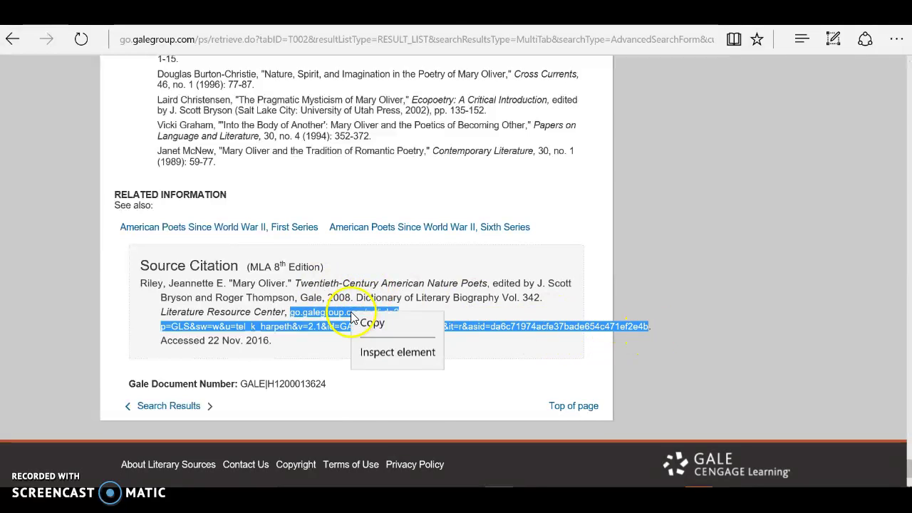
left_click(371, 383)
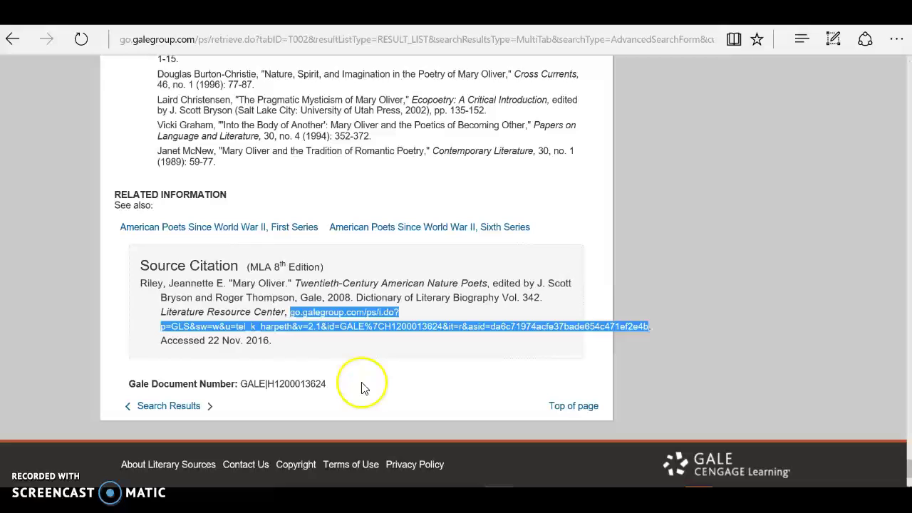
left_click_drag(347, 389, 237, 387)
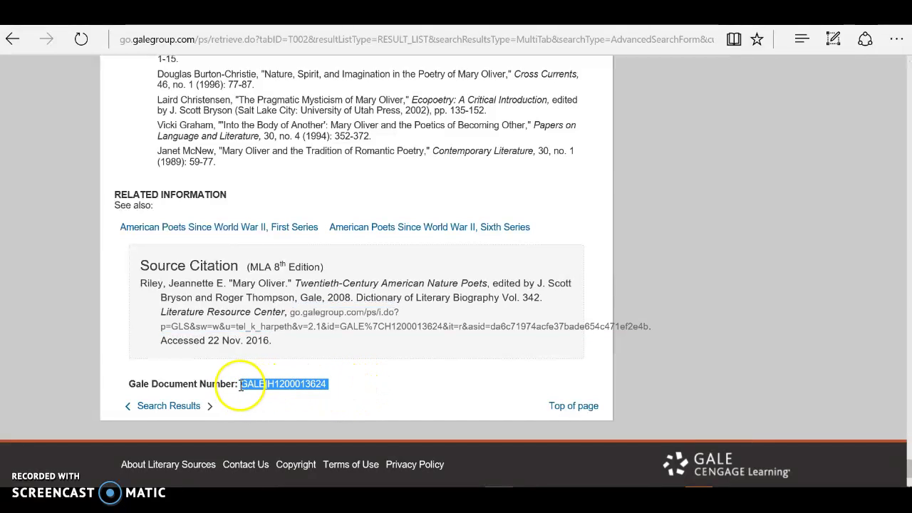
left_click(370, 355)
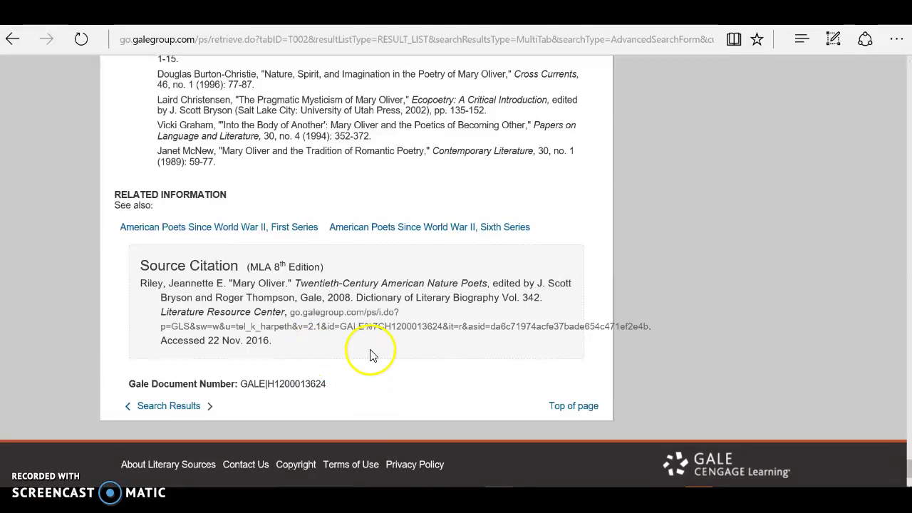
Switch to NoodleTools and start a new citation for a Book accessed through a Database.
key("alt+Tab")
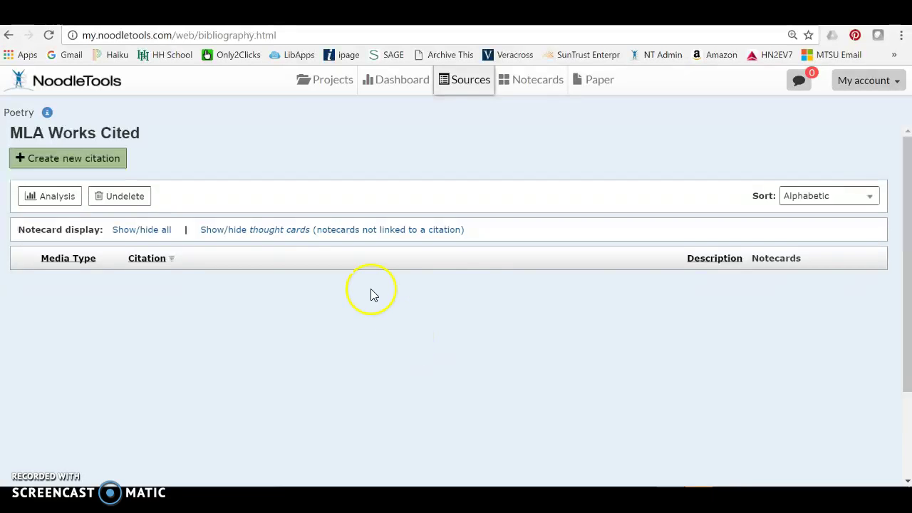
left_click(82, 165)
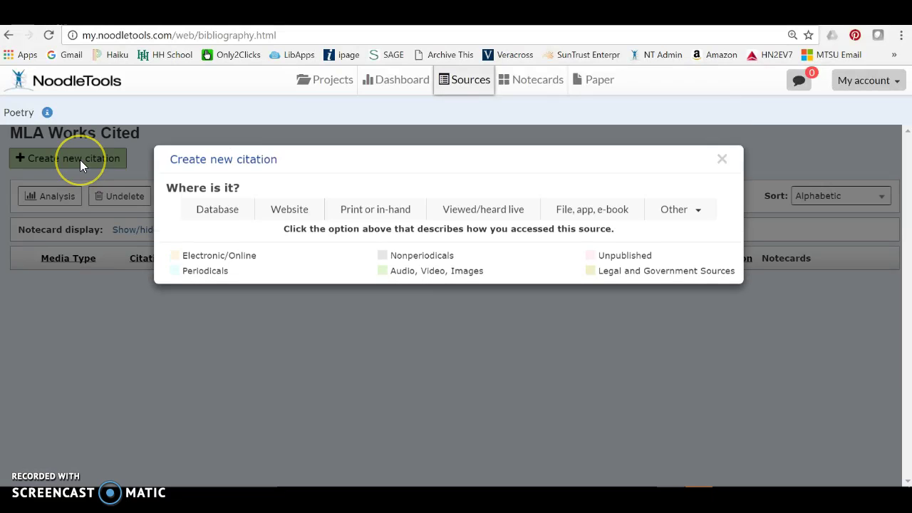
left_click(228, 220)
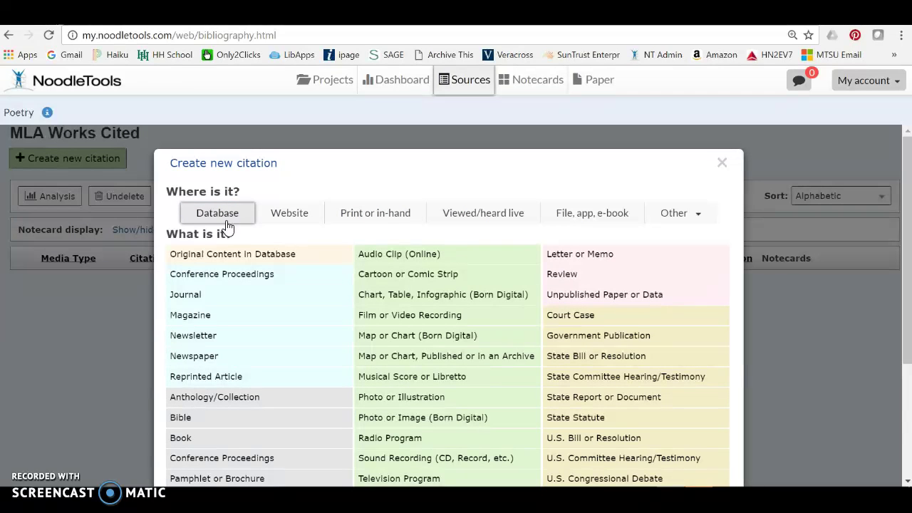
left_click(236, 403)
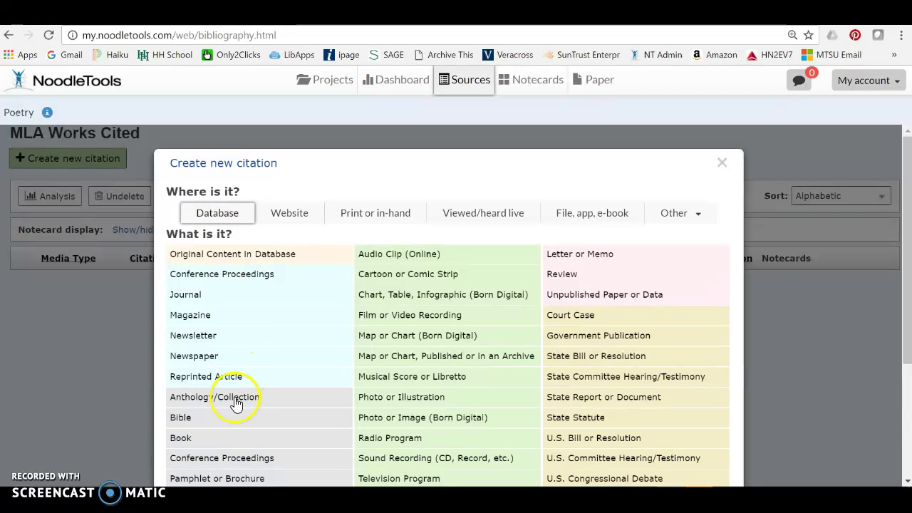
left_click(181, 439)
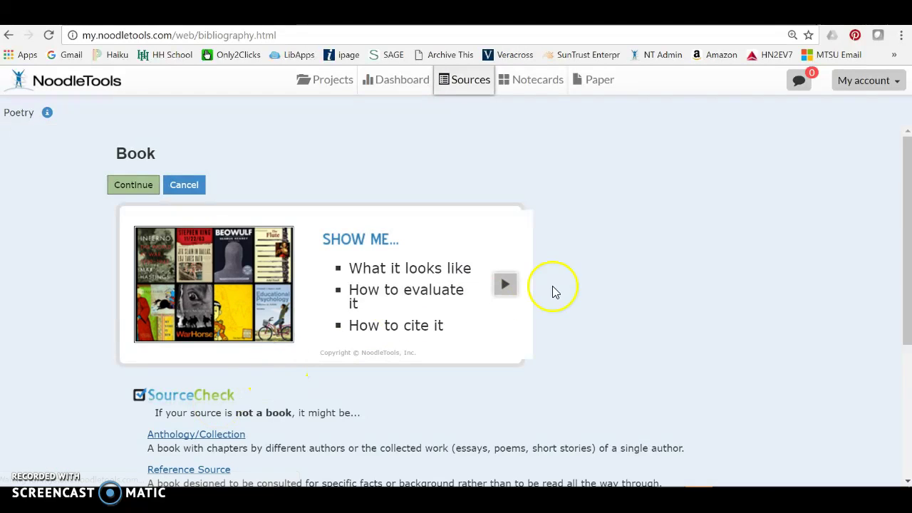
Change the citation to an Article/Entry from a Reference Source and set its medium to Database.
scroll(688, 252, "down", 2)
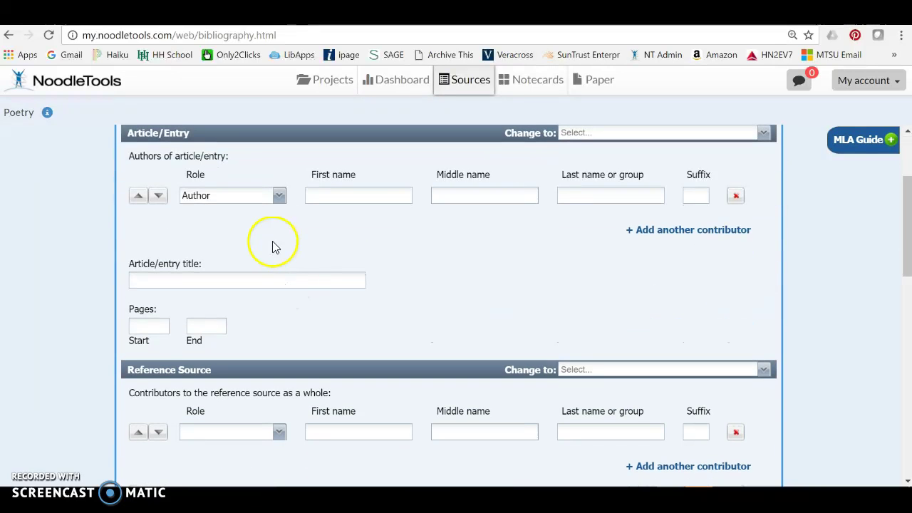
scroll(415, 340, "up", 2)
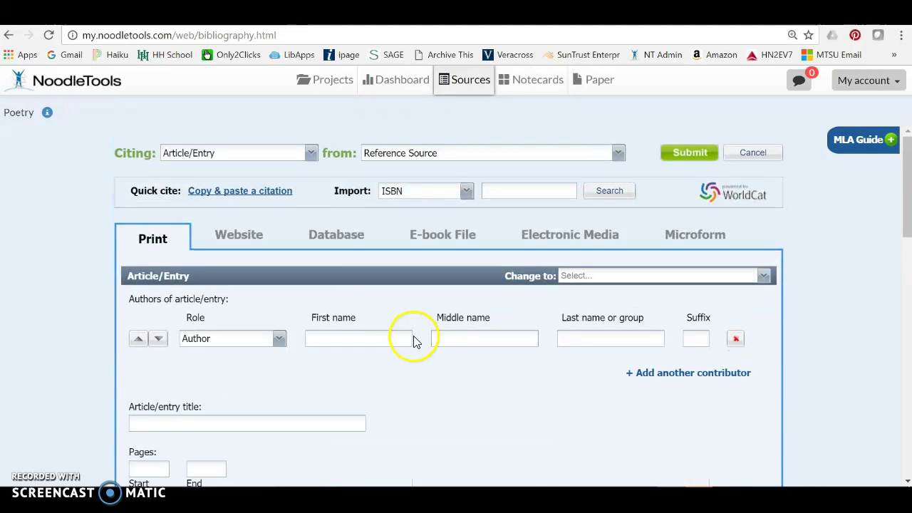
left_click(347, 240)
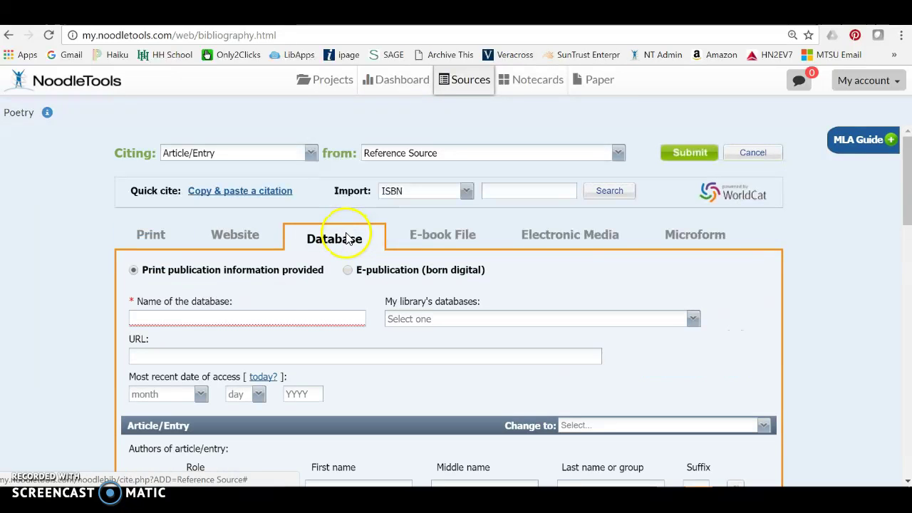
Set the database name to Literature Resource Center and paste the copied article address as the URL.
left_click(278, 321)
type("Li")
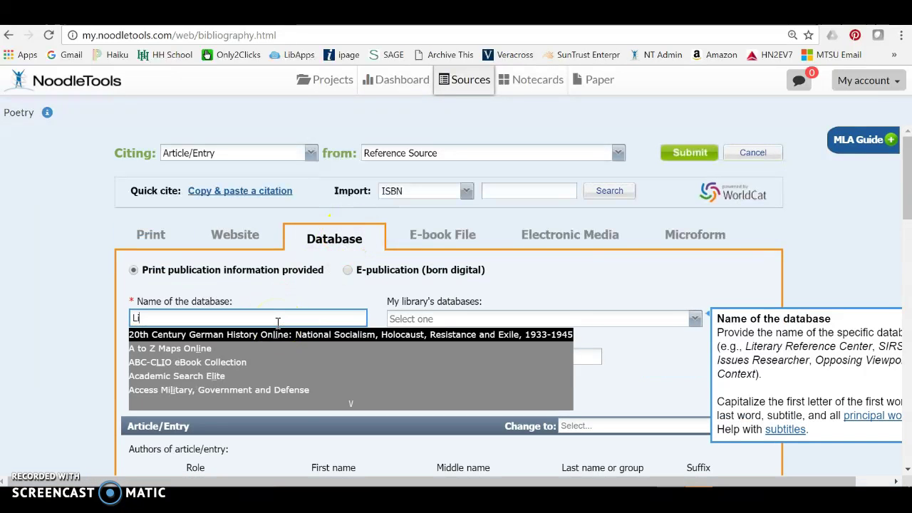
type("terature Re")
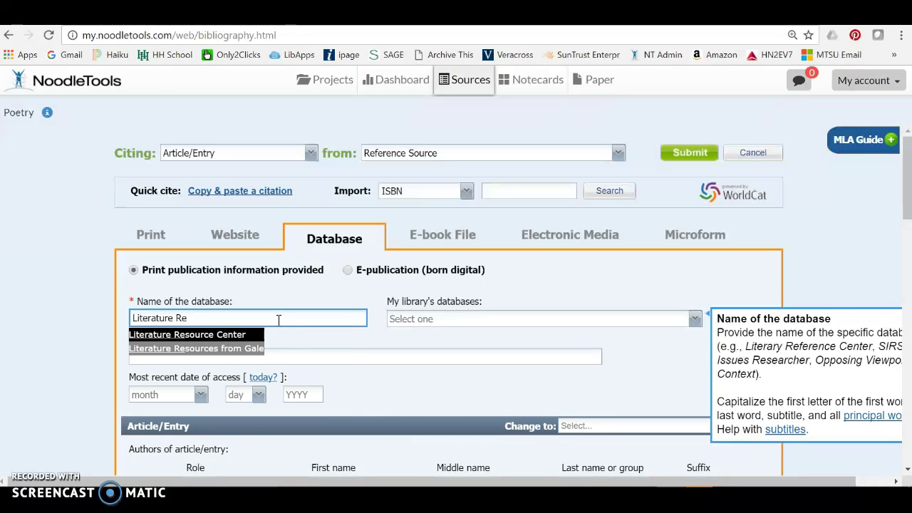
left_click(235, 334)
left_click(217, 356)
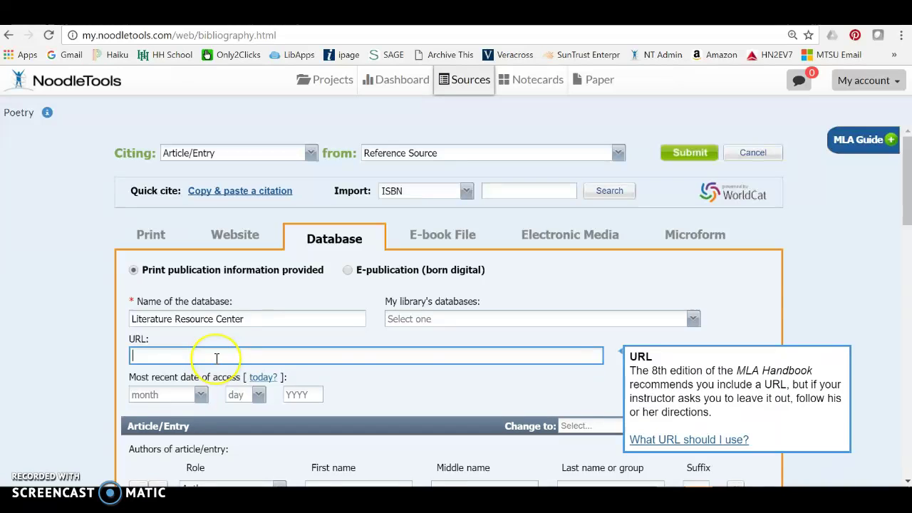
key("ctrl+v")
Return to the Gale article in the other browser and copy the author's first name from the source citation.
scroll(488, 397, "down", 2)
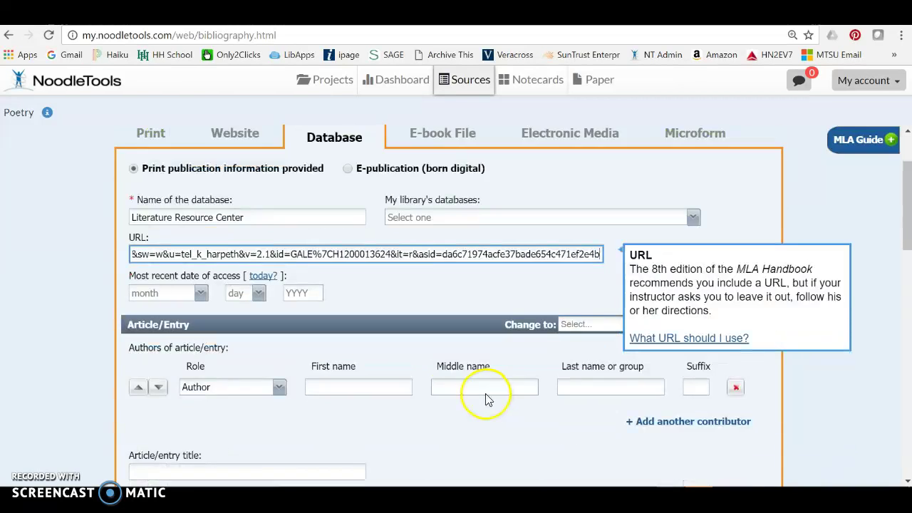
scroll(484, 394, "down", 2)
scroll(349, 280, "up", 1)
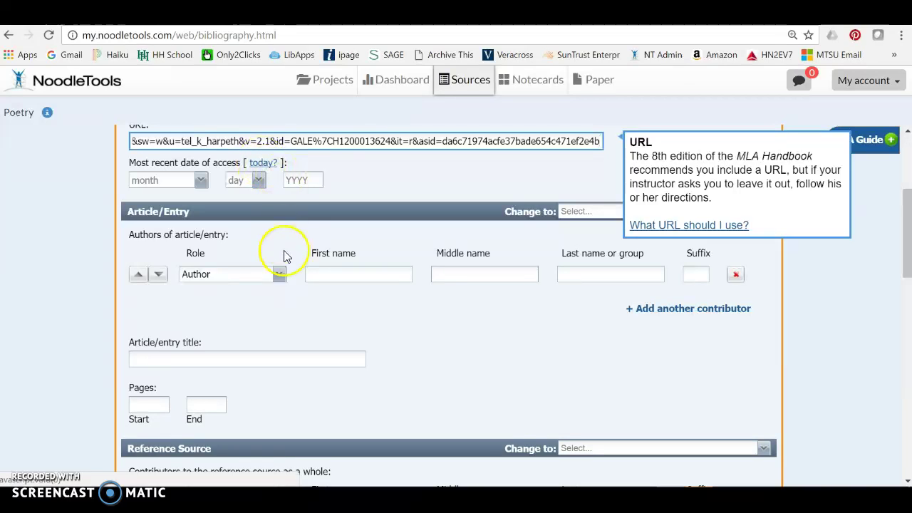
key("alt+Tab")
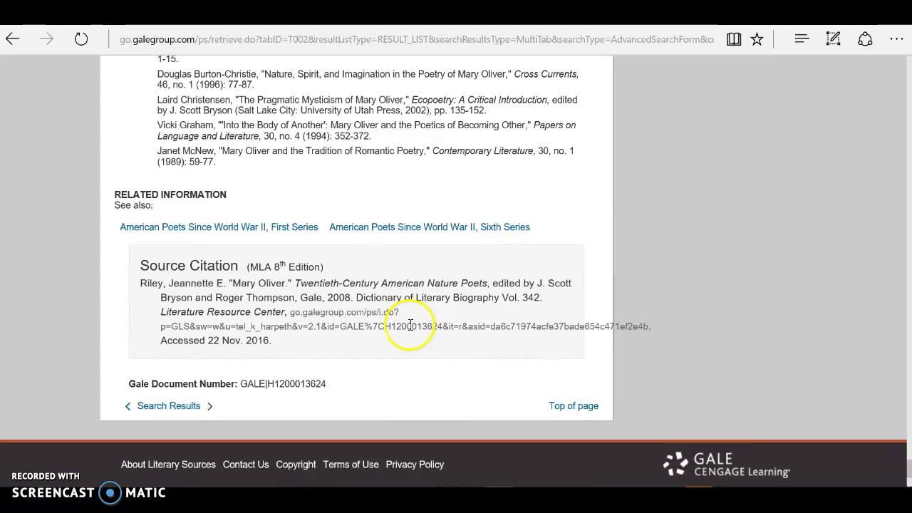
left_click_drag(214, 284, 169, 287)
right_click(170, 287)
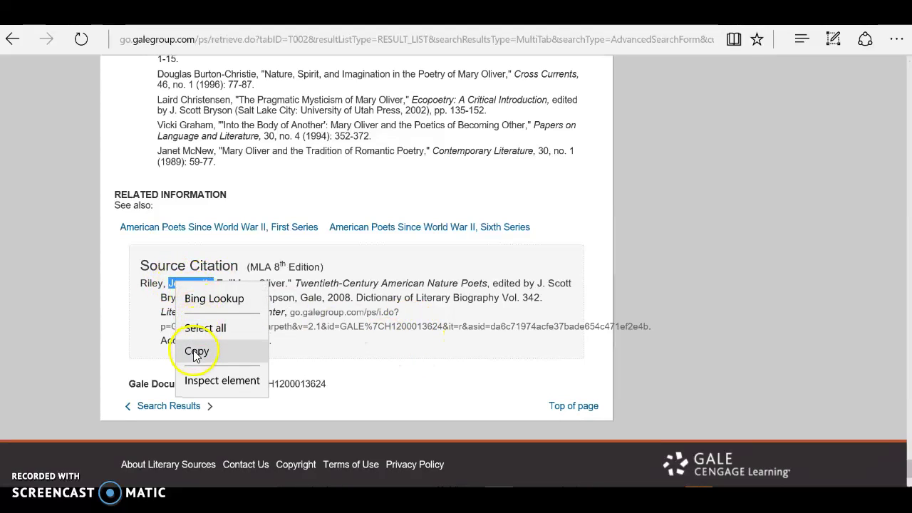
left_click(193, 350)
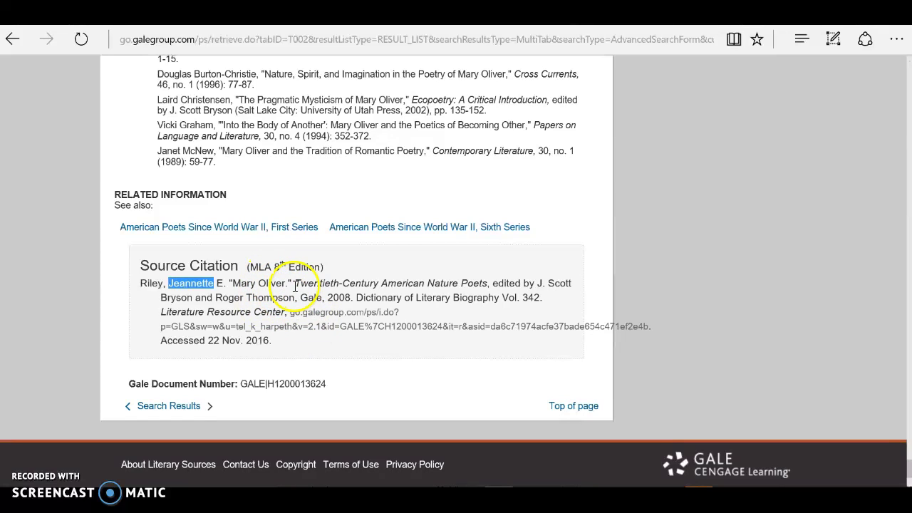
Switch back to NoodleTools and fill in the article author's first, middle and last name.
key("alt+Tab")
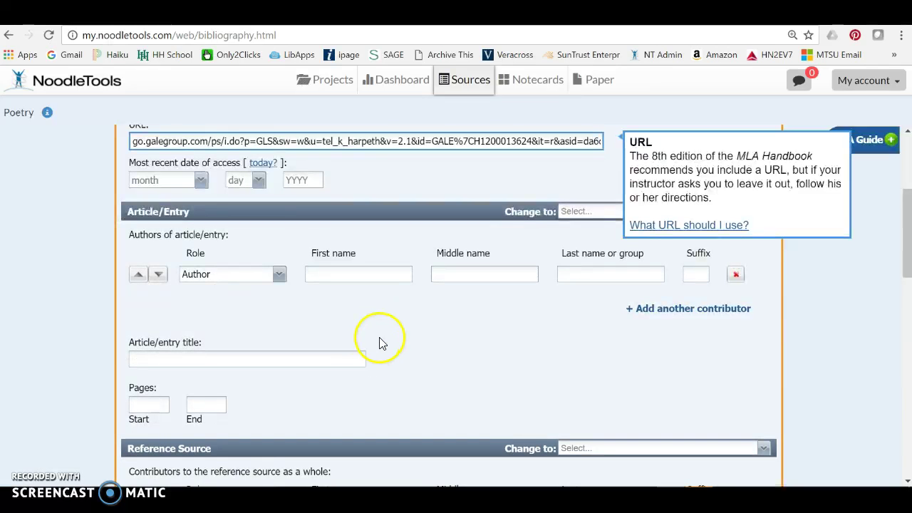
left_click(351, 276)
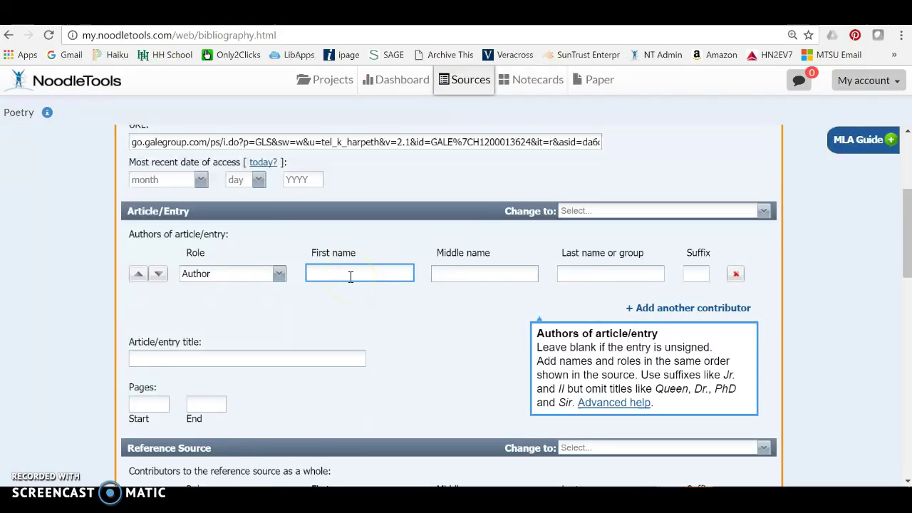
key("alt+Tab")
key("alt+Tab")
key("ctrl+v")
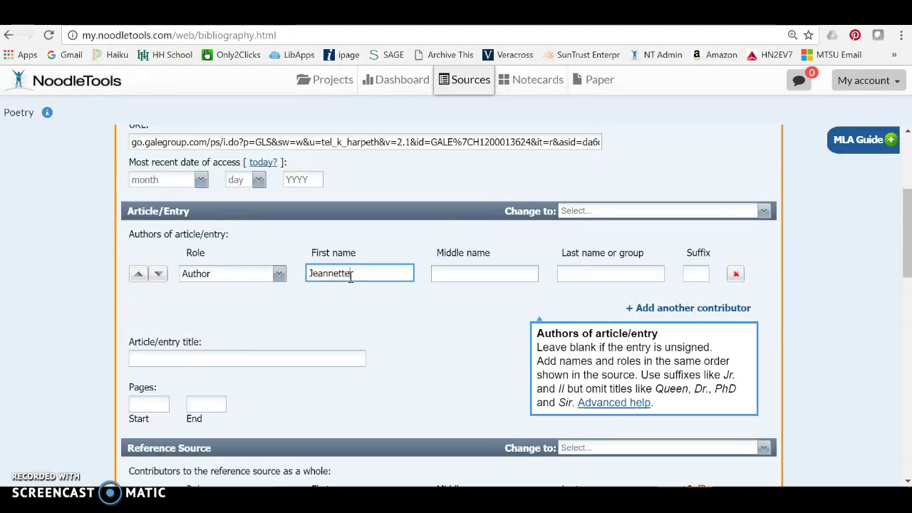
key("Tab")
key("Tab")
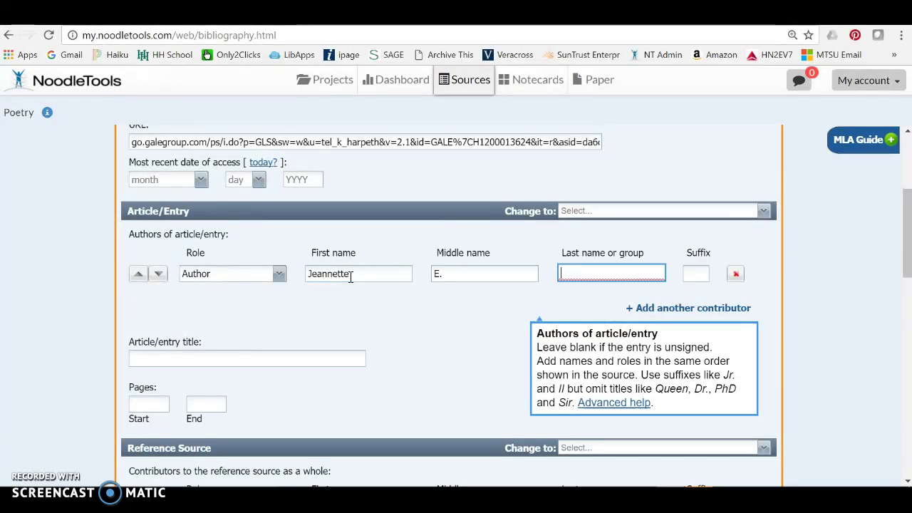
Enter Mary Oliver as the article/entry title and check the source citation in the Gale browser window.
left_click(183, 363)
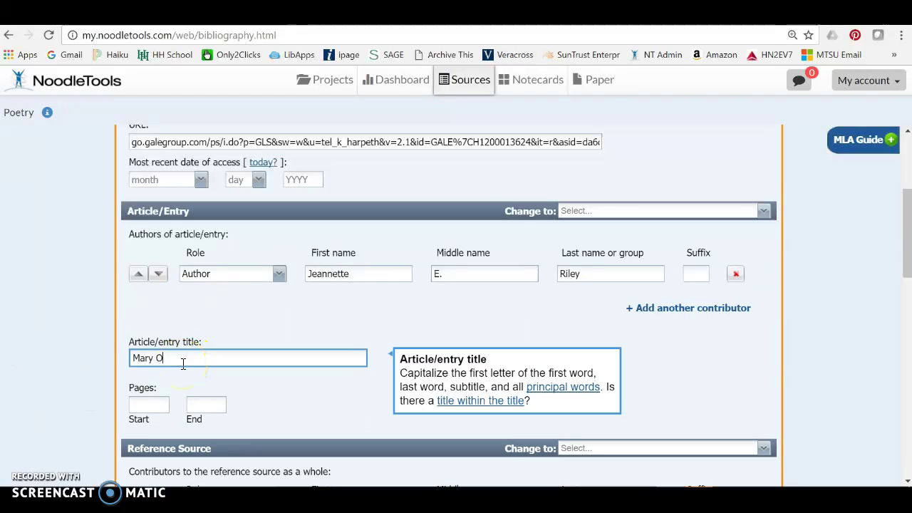
type("Mary Oliver")
key("alt+Tab")
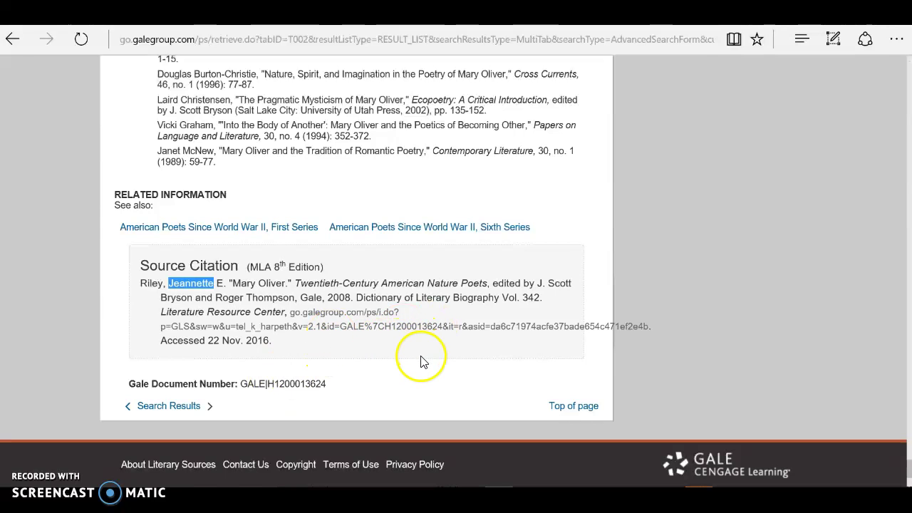
key("alt+Tab")
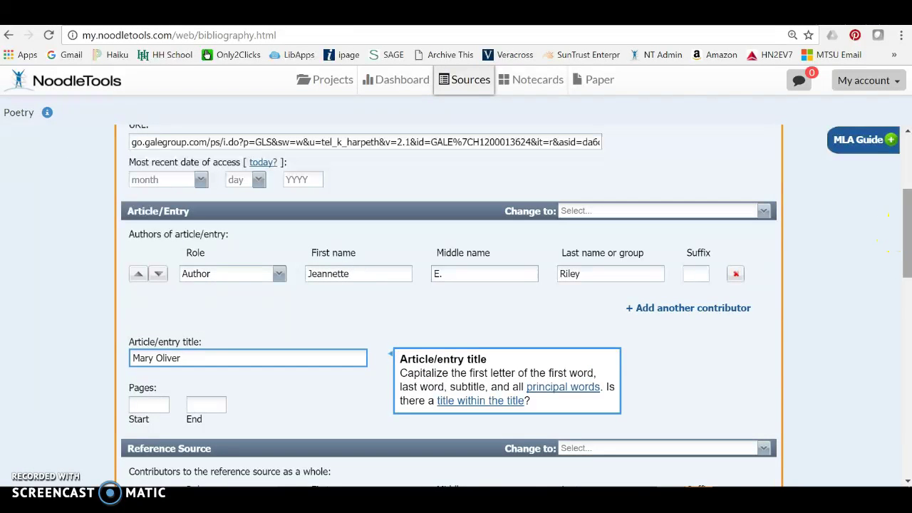
Switch to the Gale article and copy the last name of the second-listed editor from the source citation.
left_click_drag(903, 237, 903, 306)
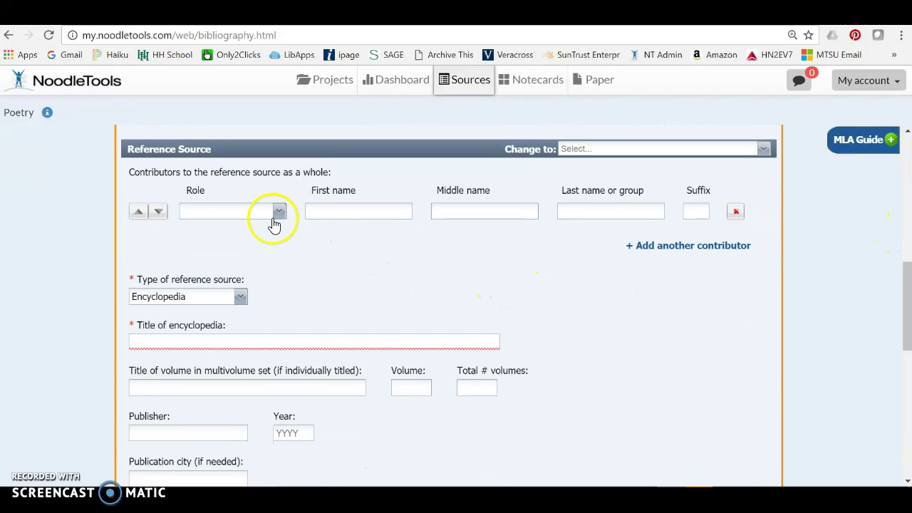
key("alt+Tab")
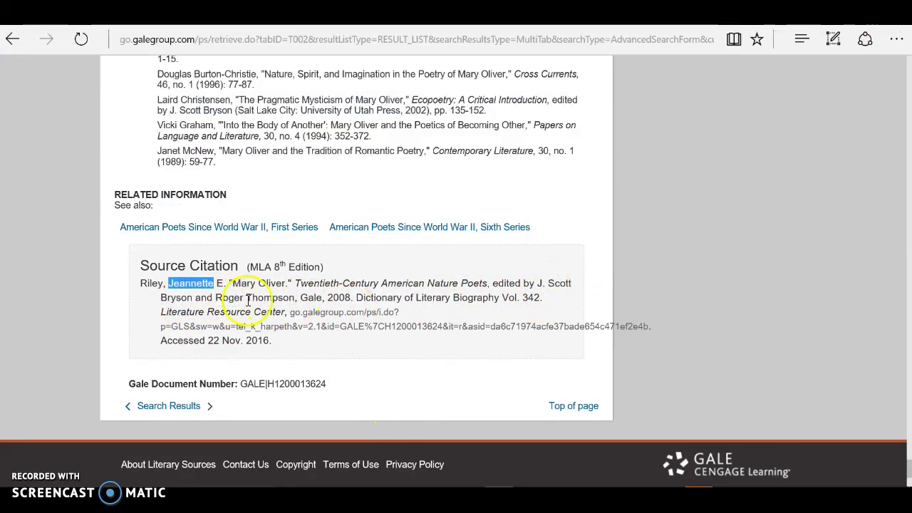
left_click_drag(247, 299, 292, 299)
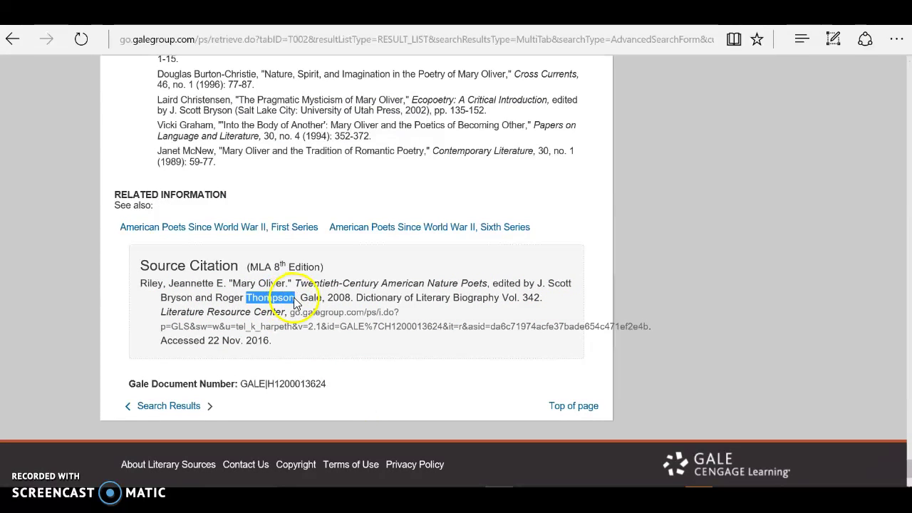
right_click(288, 299)
left_click(309, 360)
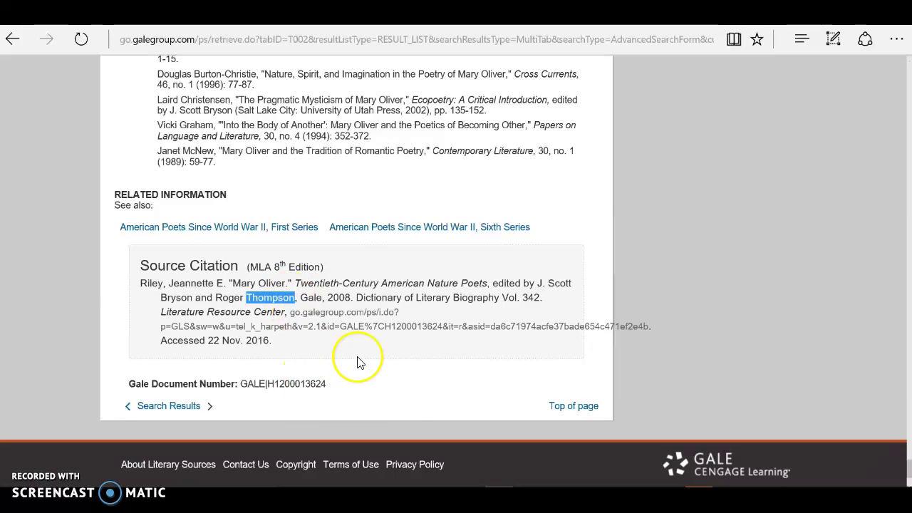
Switch back to NoodleTools, add a second contributor to the reference source and set both contributors' roles to Editor.
key("alt+Tab")
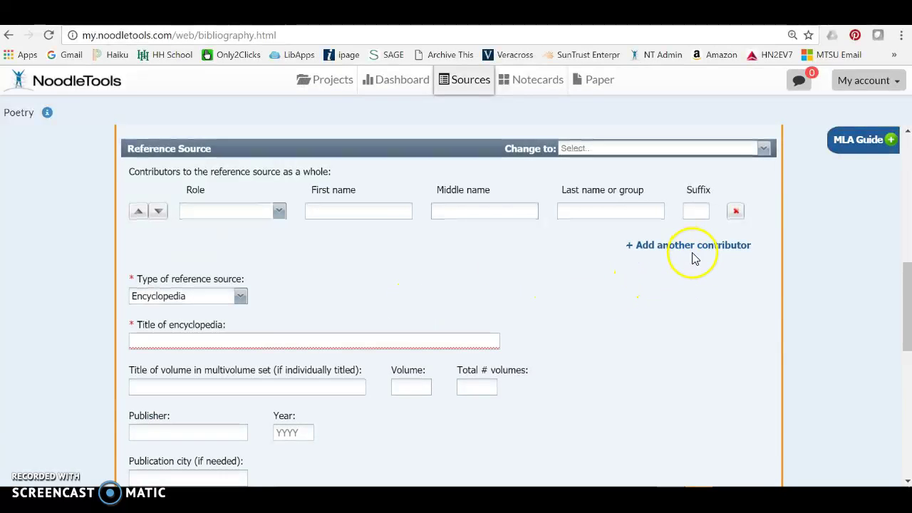
left_click(688, 247)
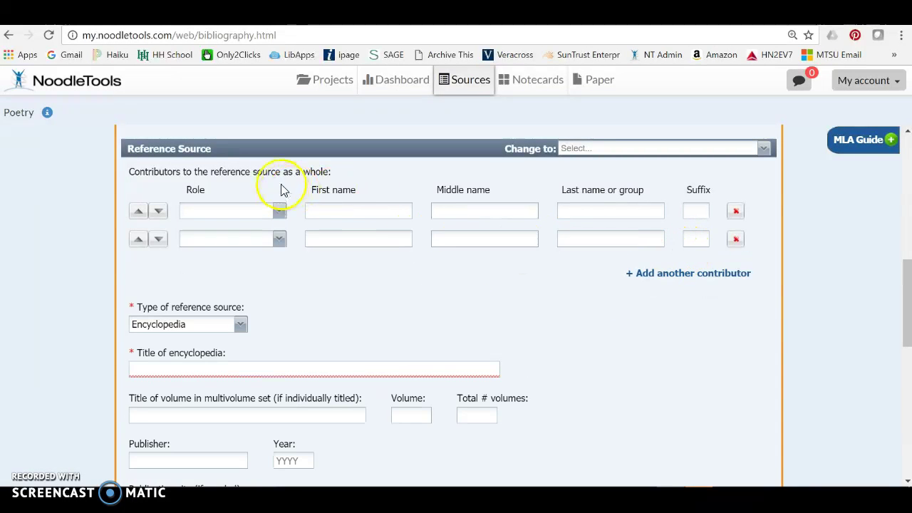
left_click(280, 212)
left_click(249, 243)
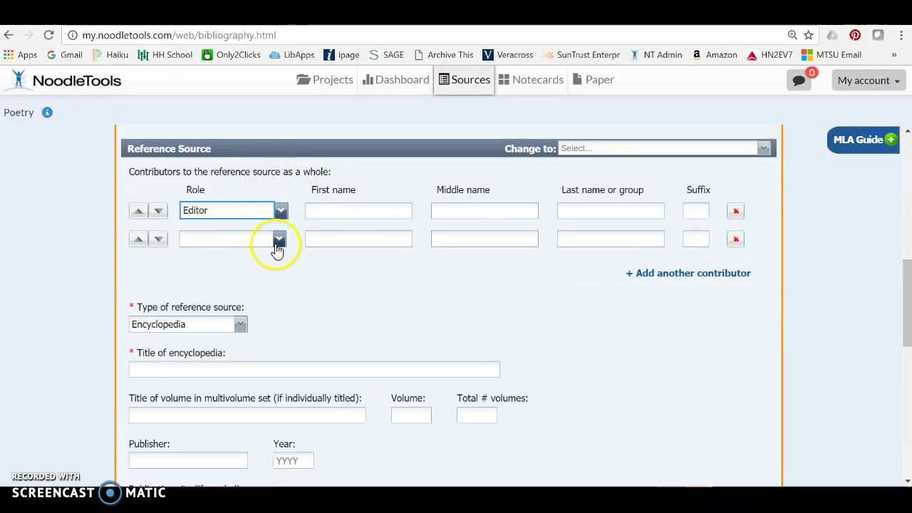
left_click(277, 240)
left_click(253, 272)
Paste the copied last name for the first editor row and fill in that editor's first name.
left_click(591, 211)
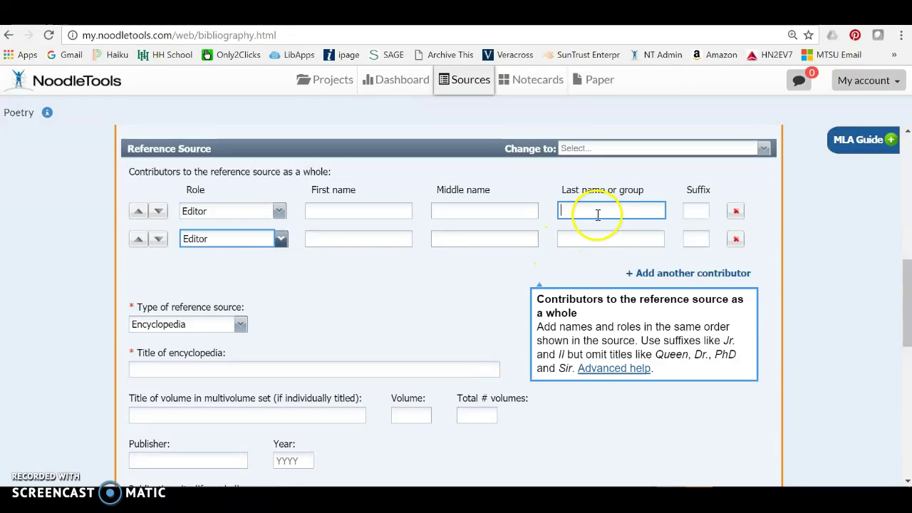
key("alt+Tab")
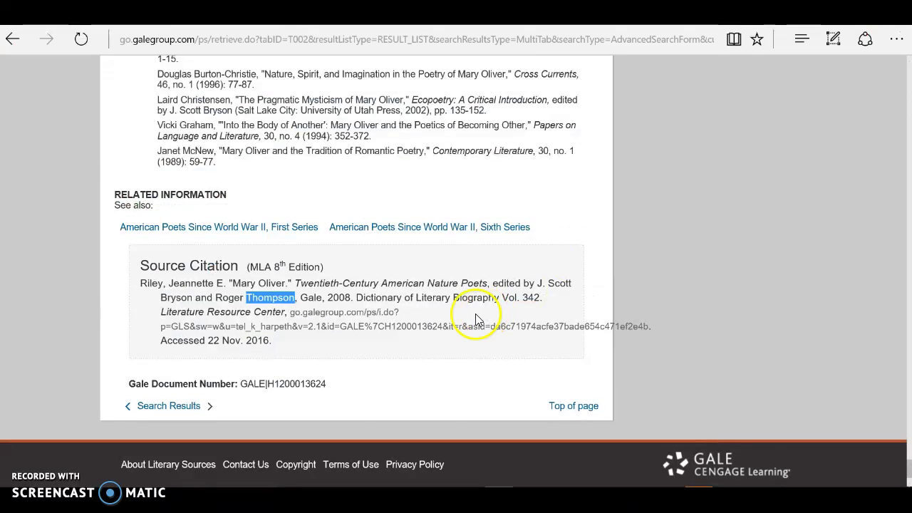
key("alt+Tab")
left_click(377, 211)
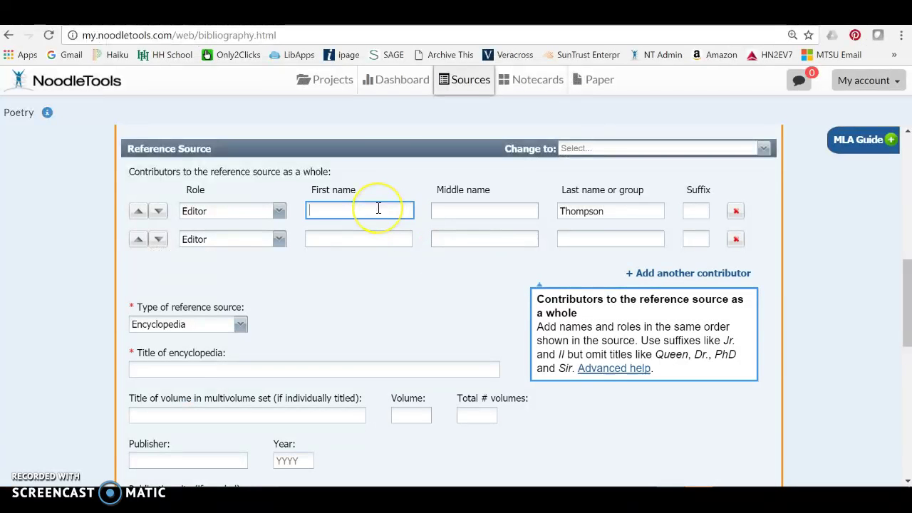
type("Roger")
Fill in the other editor's first, middle and last name in the second contributor row, using Gale's source citation.
left_click(400, 243)
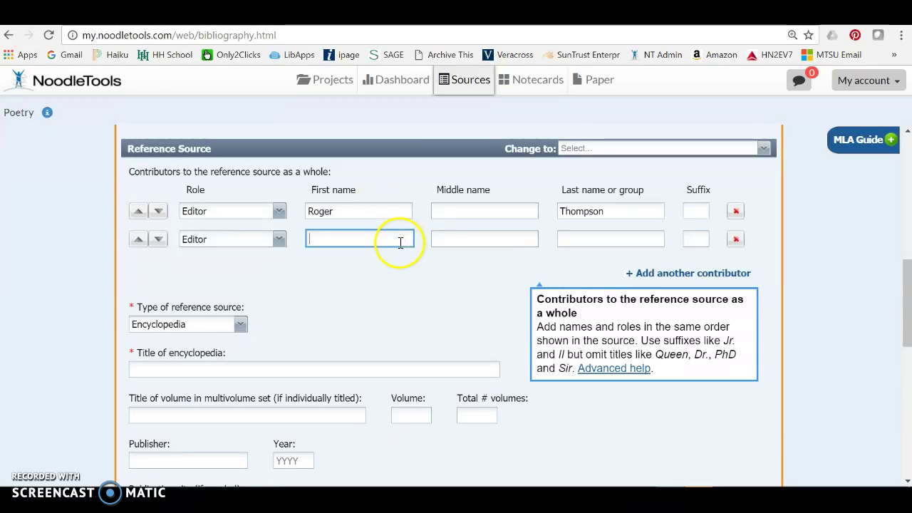
key("alt+Tab")
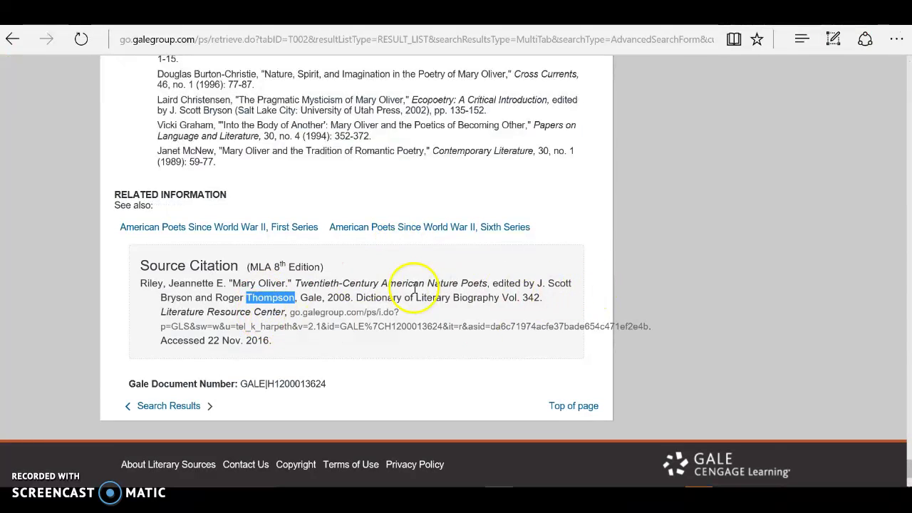
key("alt+Tab")
key("Tab")
type("S")
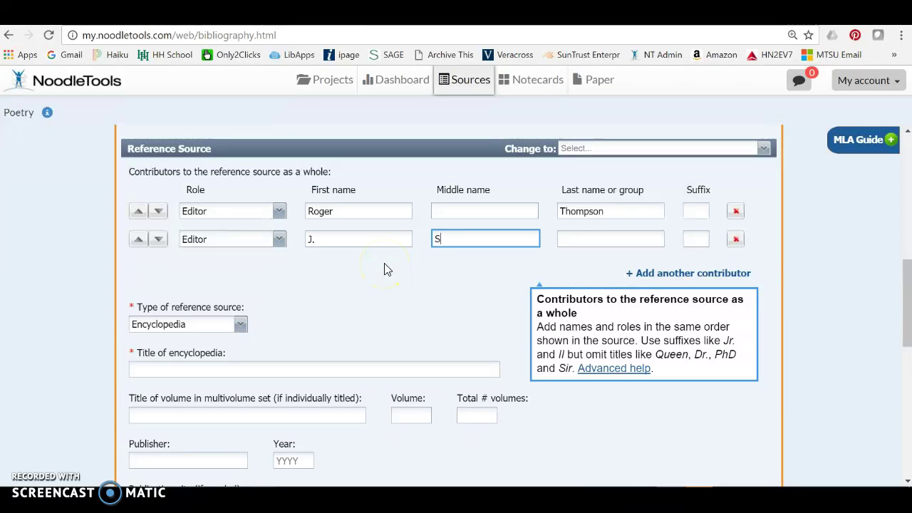
type("cott")
key("Tab")
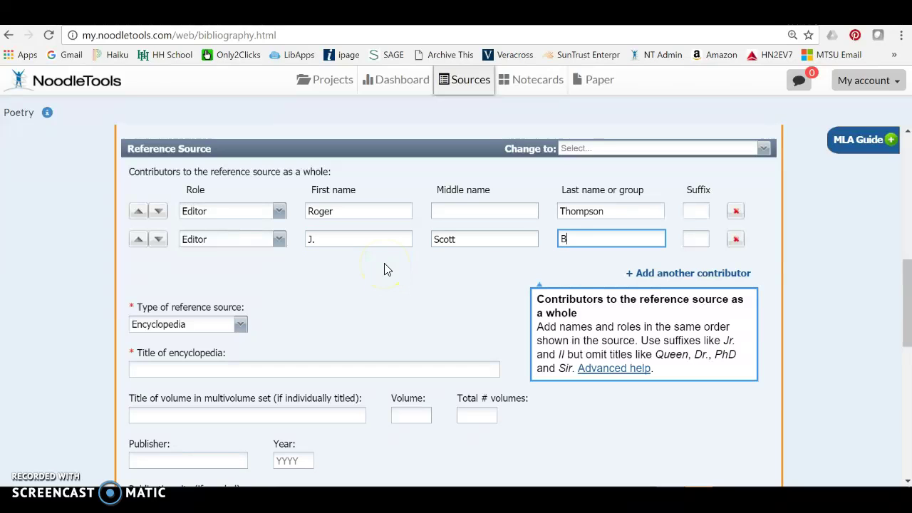
type("Bryson")
Switch to the Gale article and copy the book title Twentieth-Century American Nature Poets from the source citation.
scroll(404, 260, "down", 2)
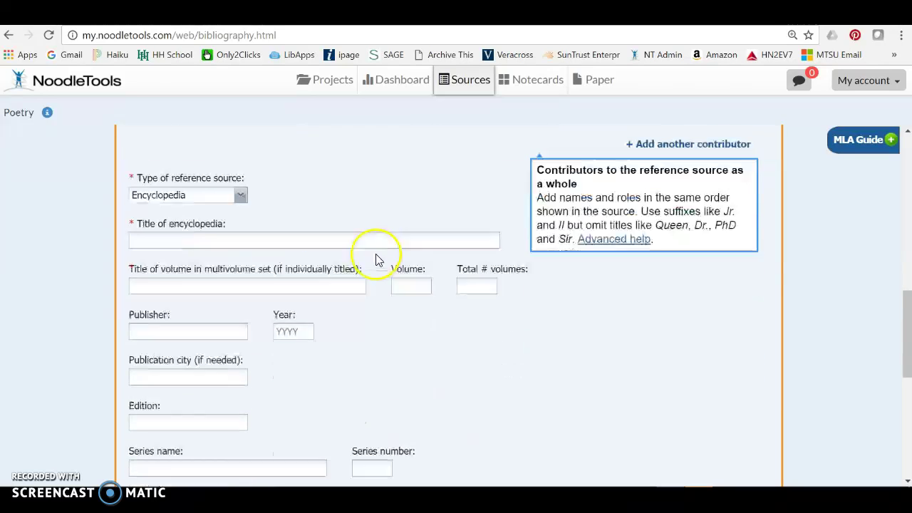
left_click(338, 225)
key("alt+Tab")
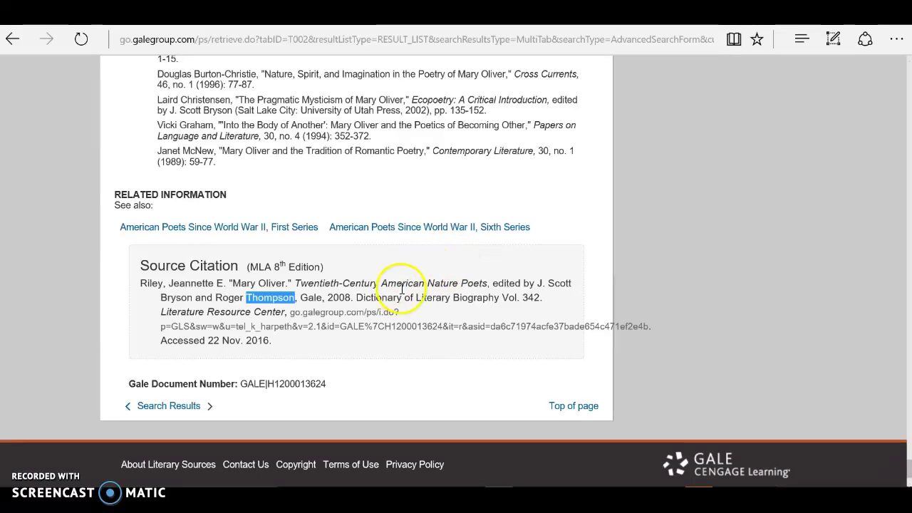
left_click_drag(294, 283, 485, 285)
right_click(482, 285)
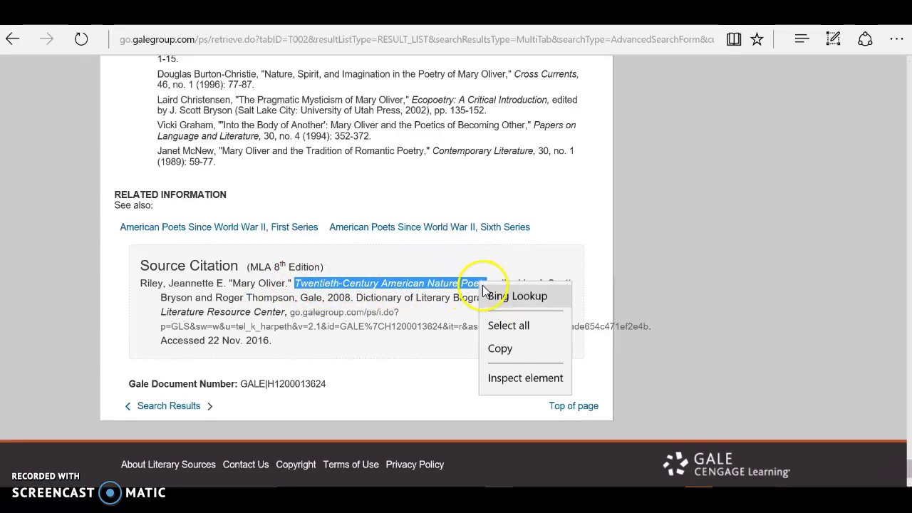
left_click(501, 349)
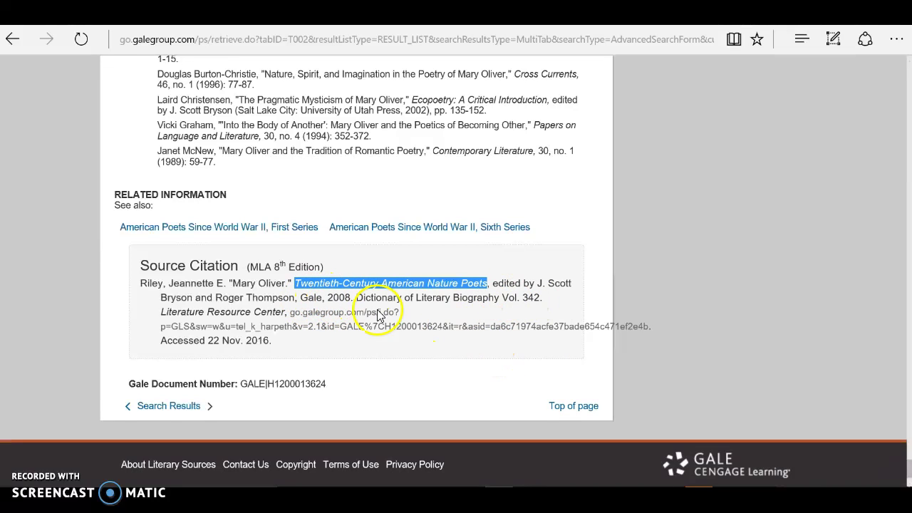
Back in NoodleTools, paste Twentieth-Century American Nature Poets as the encyclopedia title and set the publisher to Gale and the year to 2008.
key("alt+Tab")
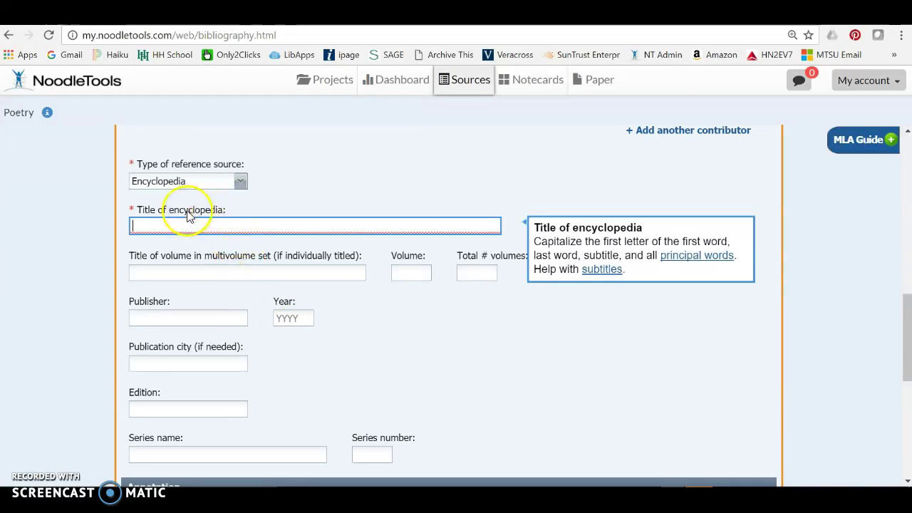
left_click(156, 223)
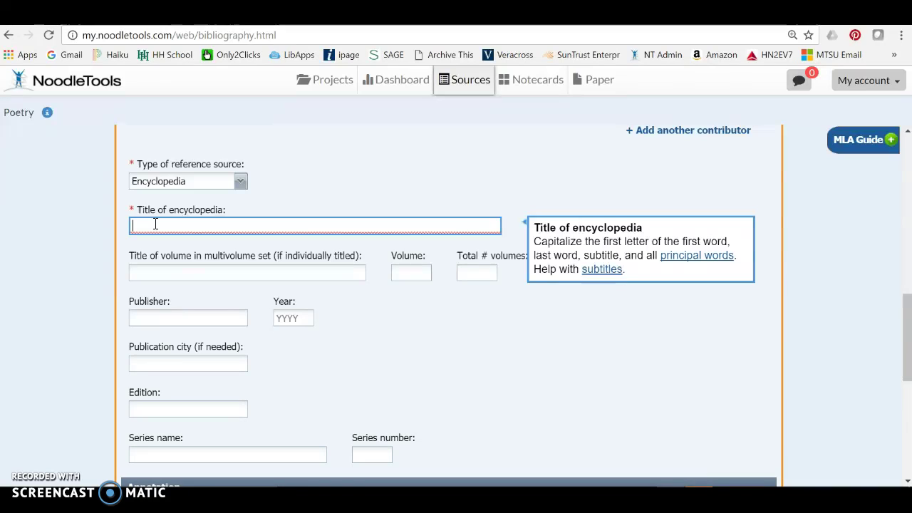
key("ctrl+v")
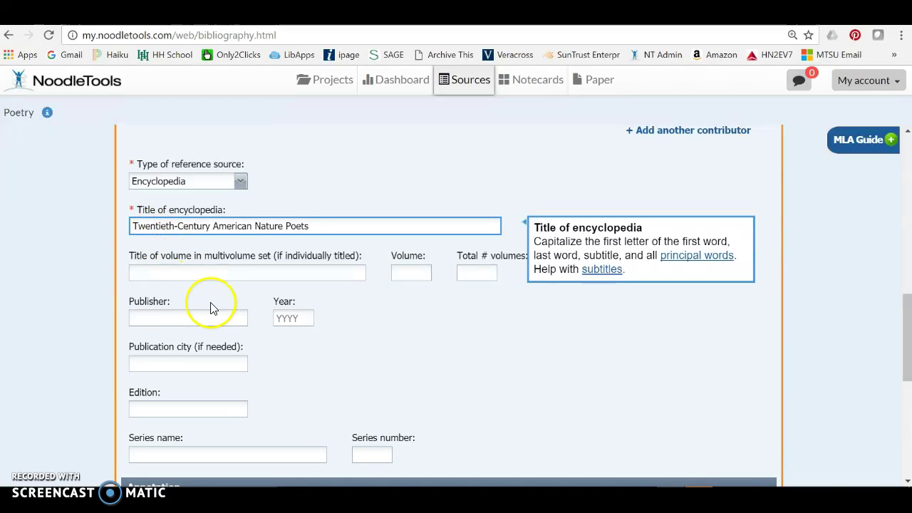
left_click(187, 318)
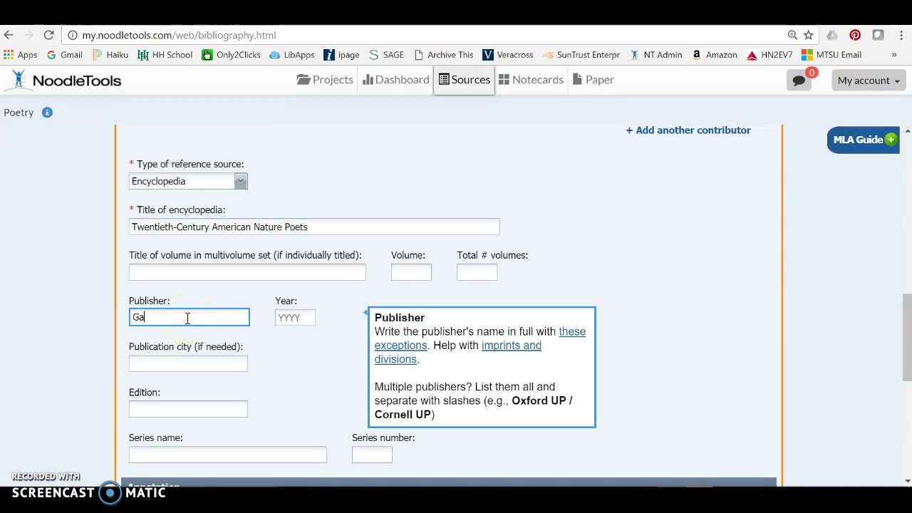
key("Tab")
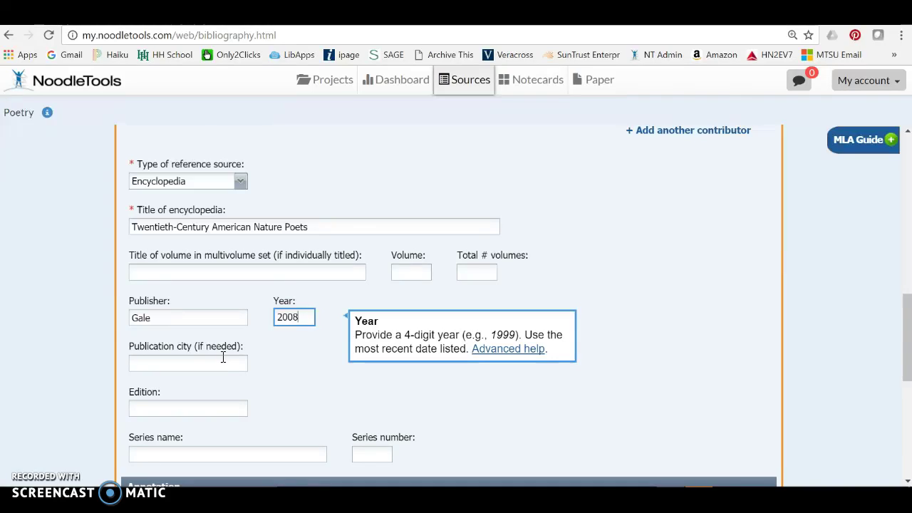
Return to the Gale article and copy the series name Dictionary of Literary Biography from the source citation.
key("alt+Tab")
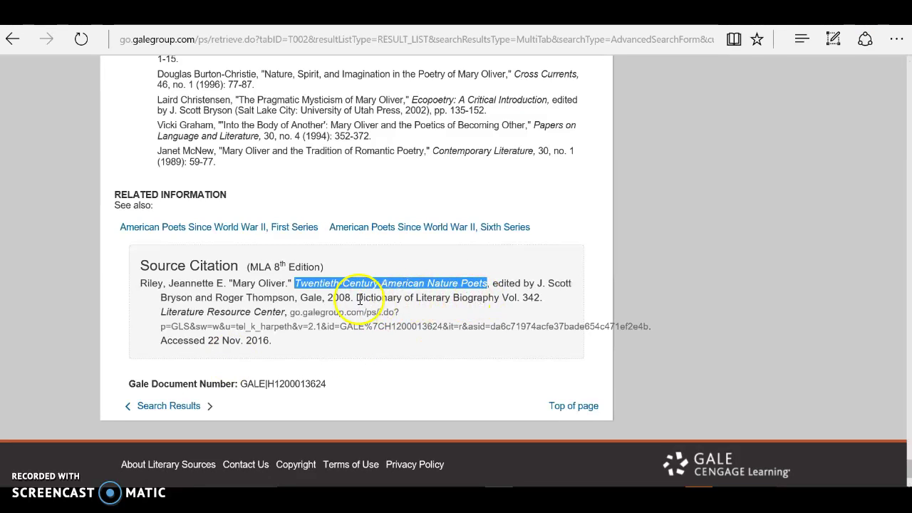
left_click_drag(357, 298, 498, 299)
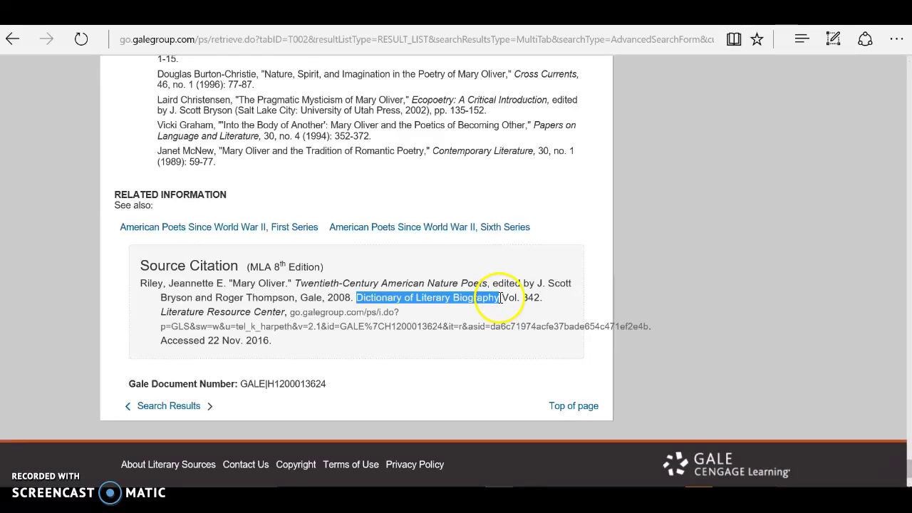
right_click(493, 301)
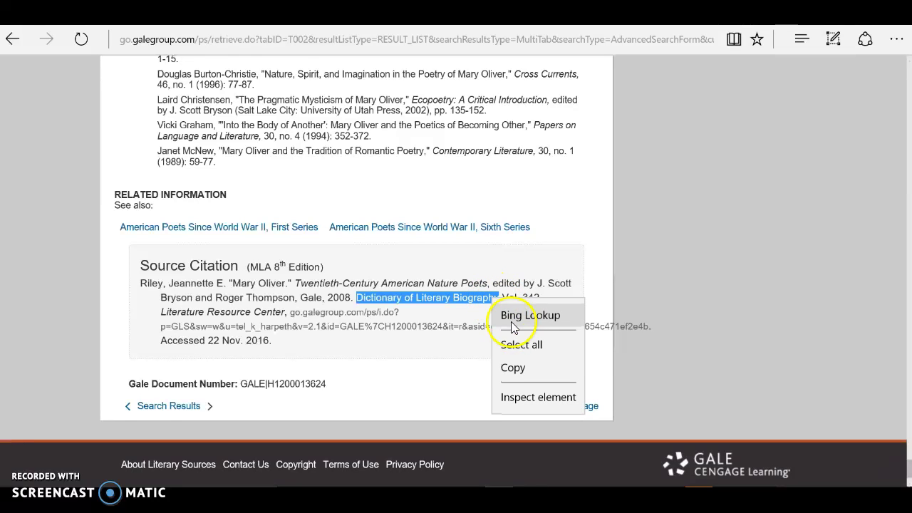
left_click(518, 368)
Switch to NoodleTools, set the series name to the copied Dictionary of Literary Biography with series number 342, and submit the citation.
key("alt+Tab")
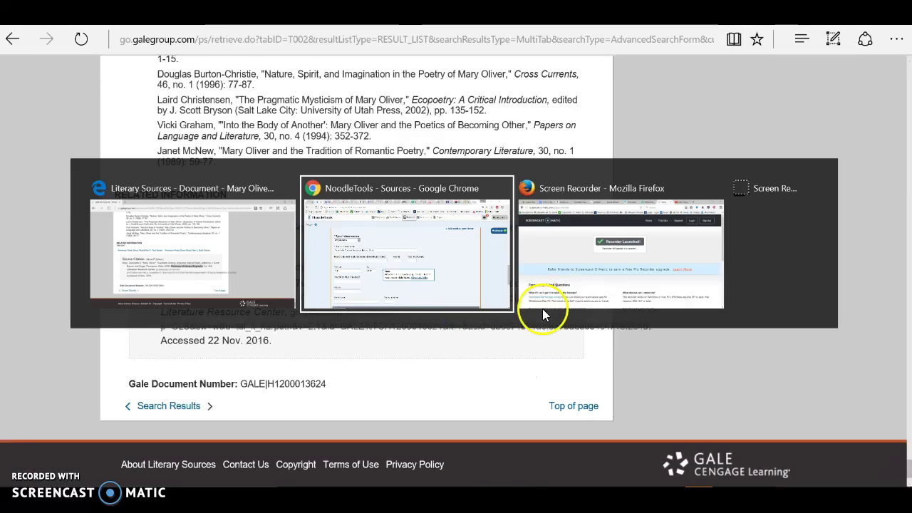
left_click(160, 454)
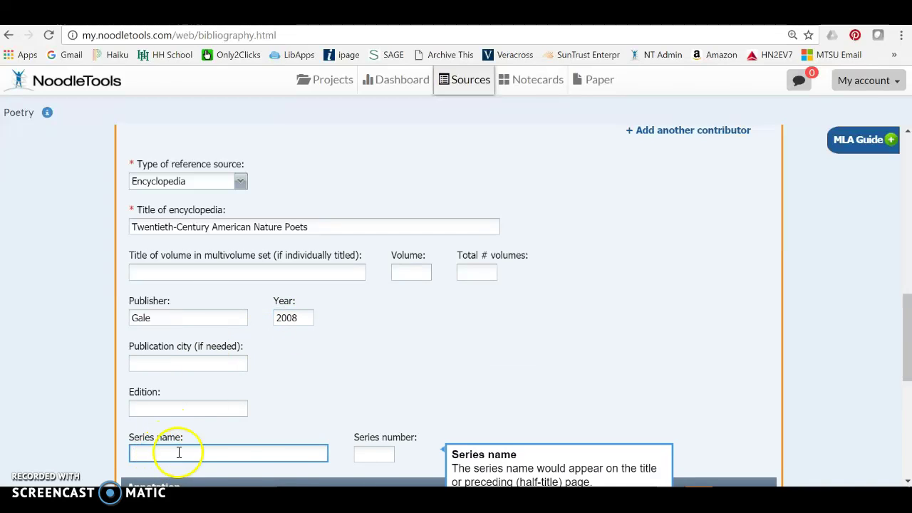
key("ctrl+v")
left_click(365, 453)
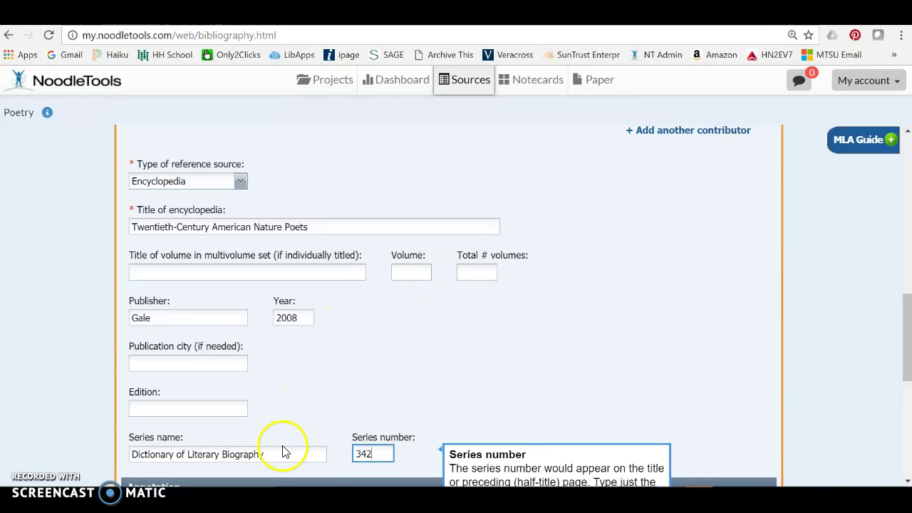
scroll(444, 400, "down", 5)
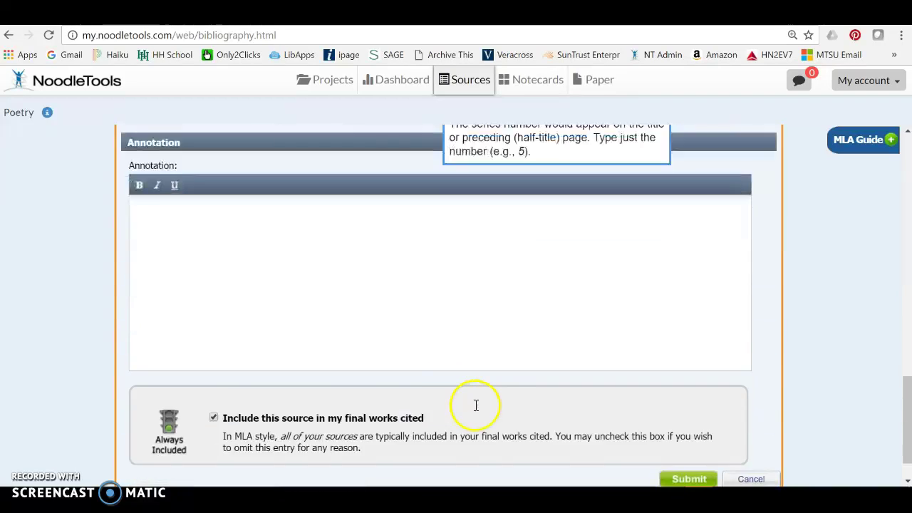
left_click(689, 431)
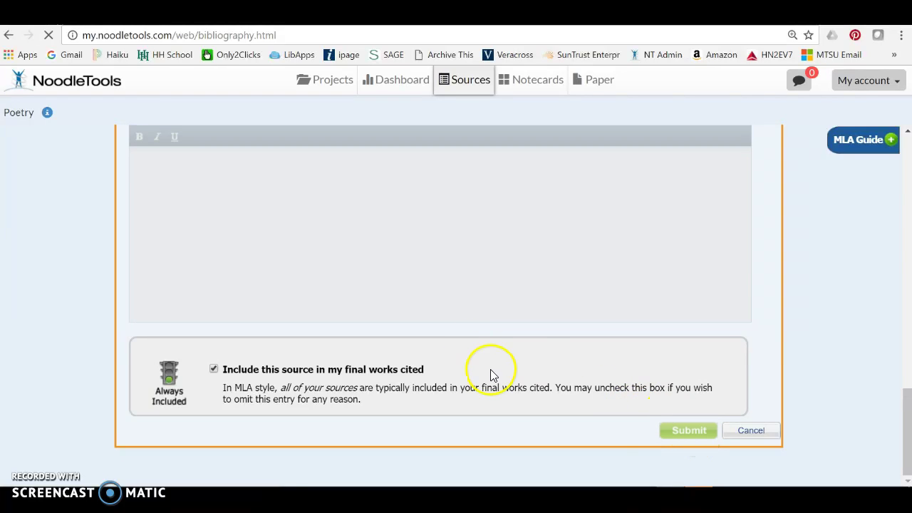